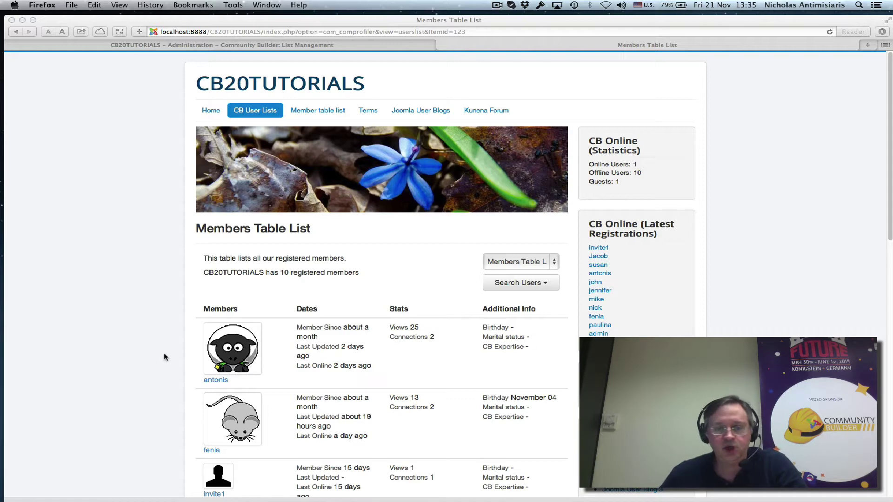
Open the Members Table List for editing from Community Builder's List Management.
scroll(153, 356, "down", 4)
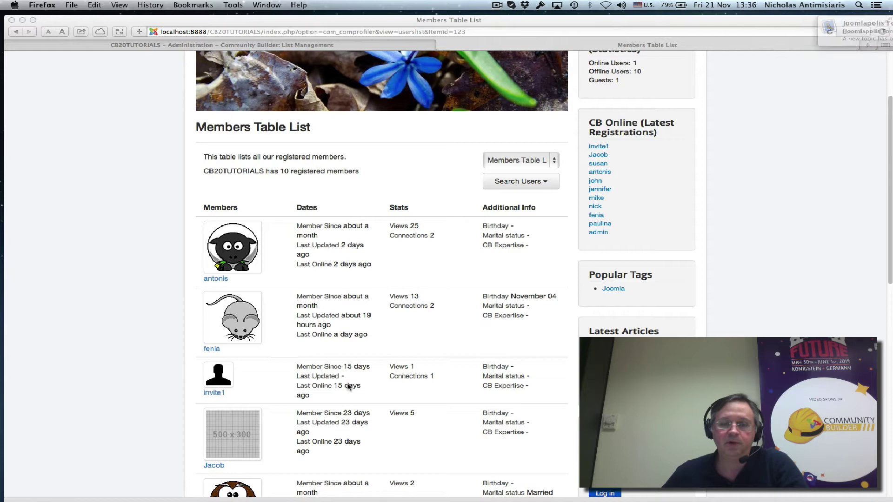
scroll(347, 385, "down", 8)
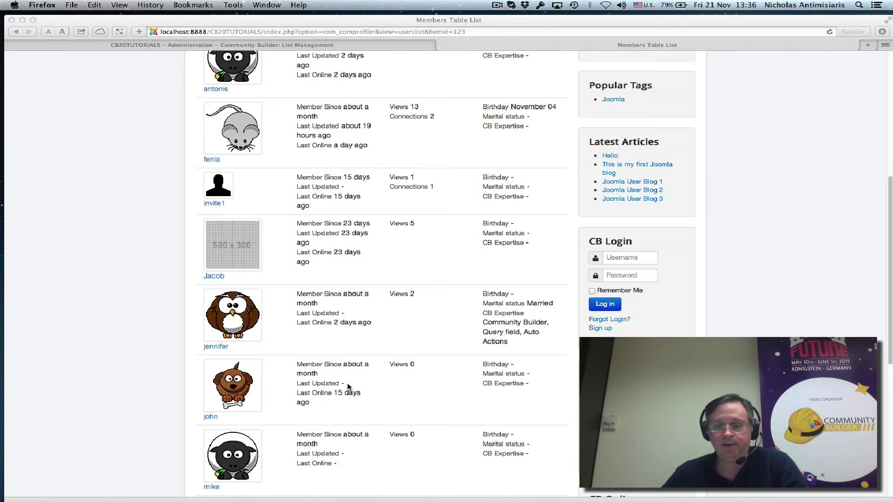
scroll(348, 386, "up", 12)
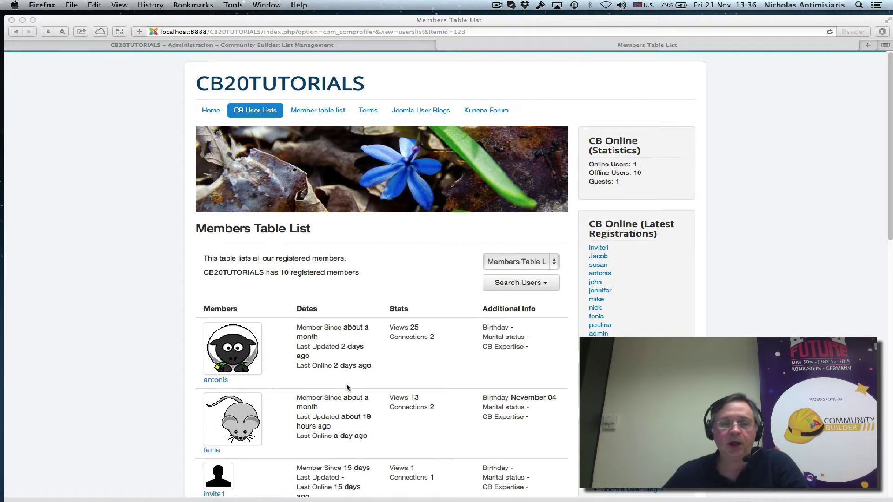
left_click(297, 45)
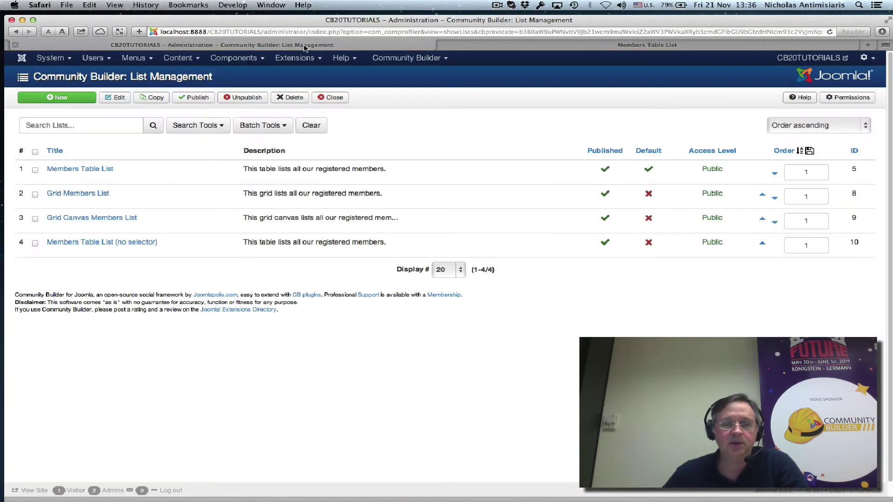
left_click(96, 173)
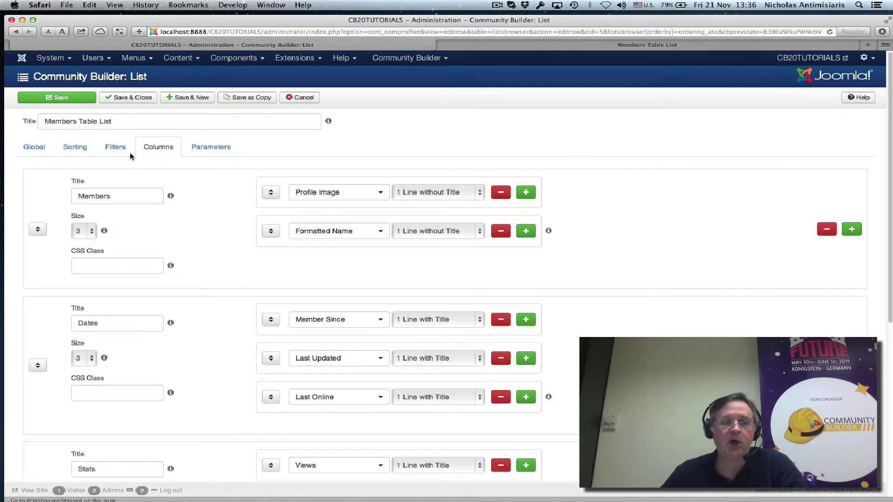
Expand the size choices for the Members column in the Columns settings.
scroll(47, 191, "down", 3)
scroll(54, 231, "down", 7)
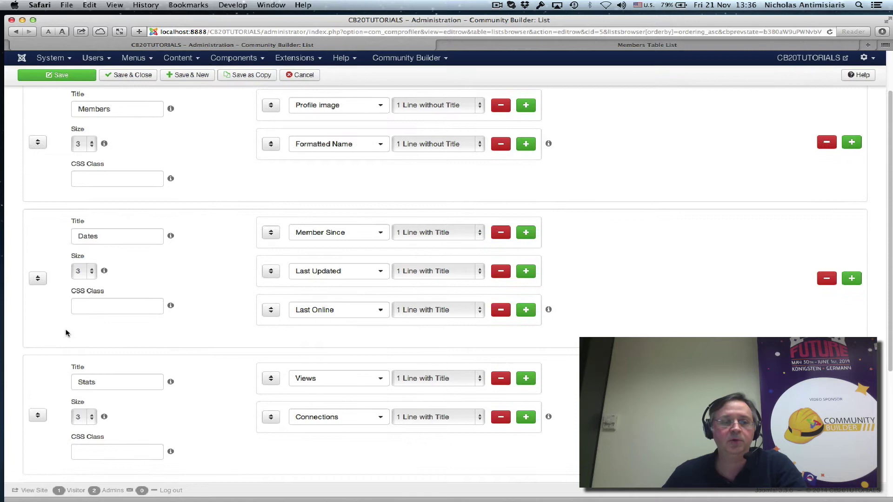
scroll(62, 433, "up", 10)
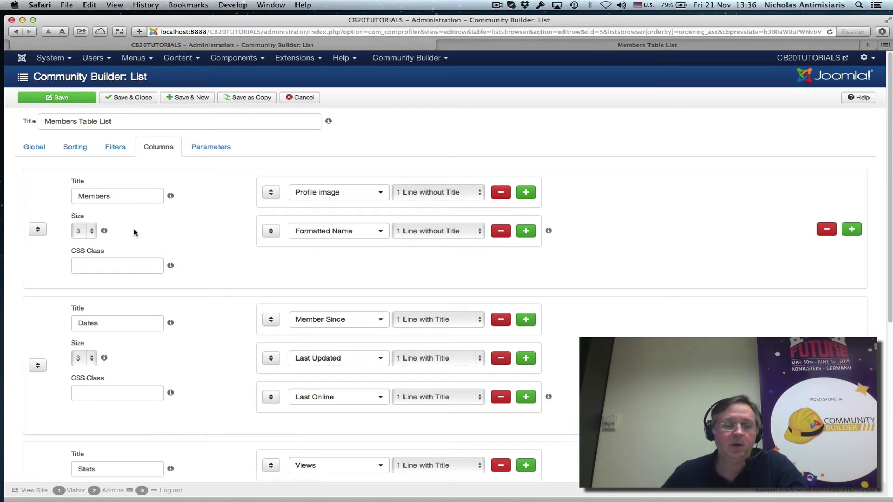
left_click(92, 231)
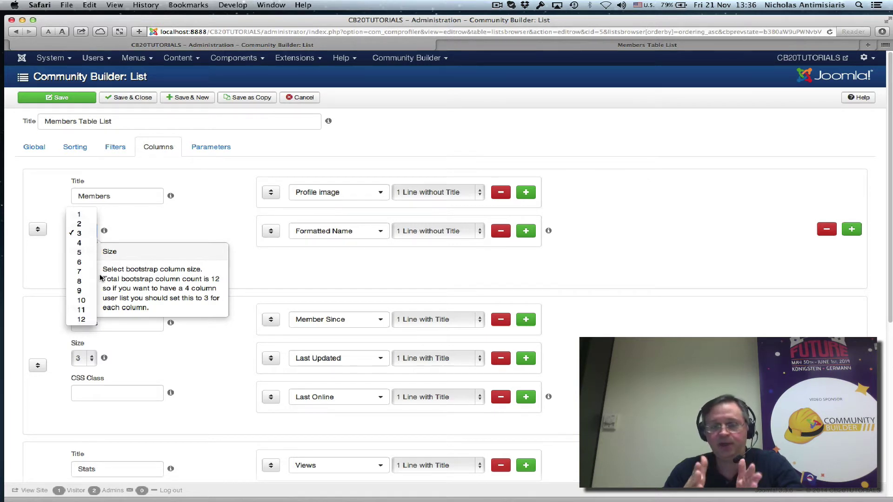
Leave the Members size unchanged, check the front-end members list, then return to the editor.
left_click(185, 219)
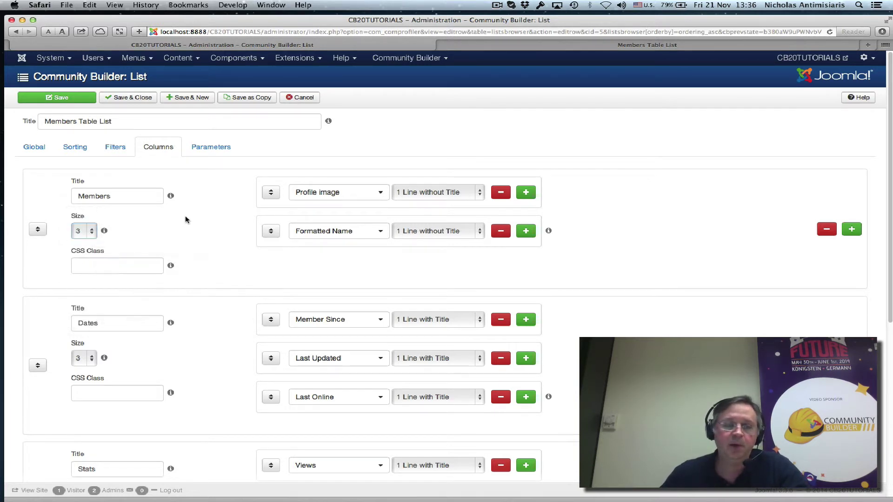
left_click(491, 46)
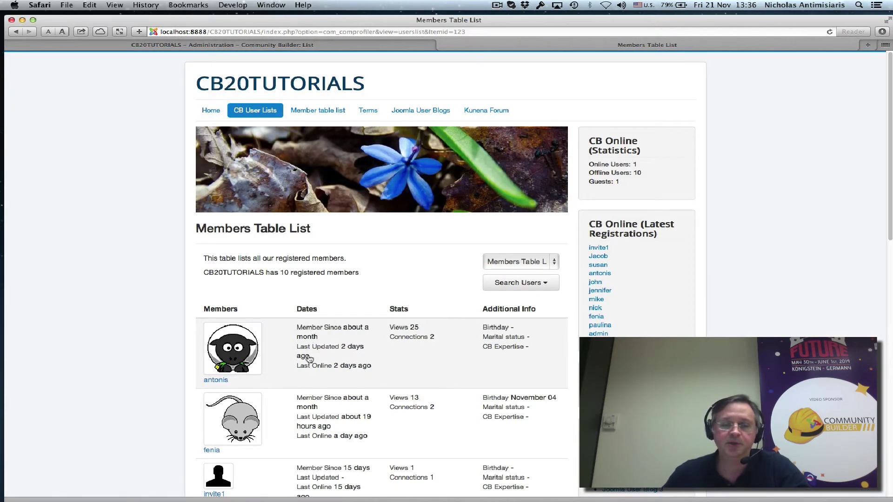
left_click(170, 45)
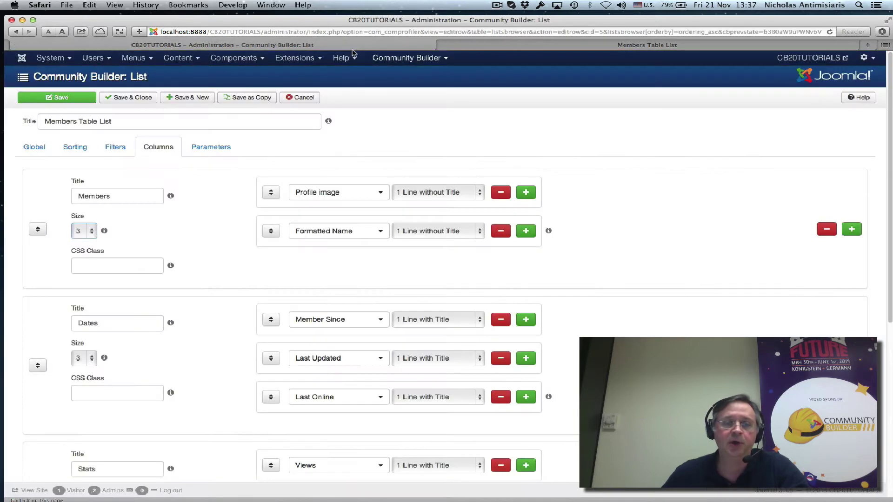
Set the Members column to size 2 and Dates to size 4, and save the list.
left_click(93, 231)
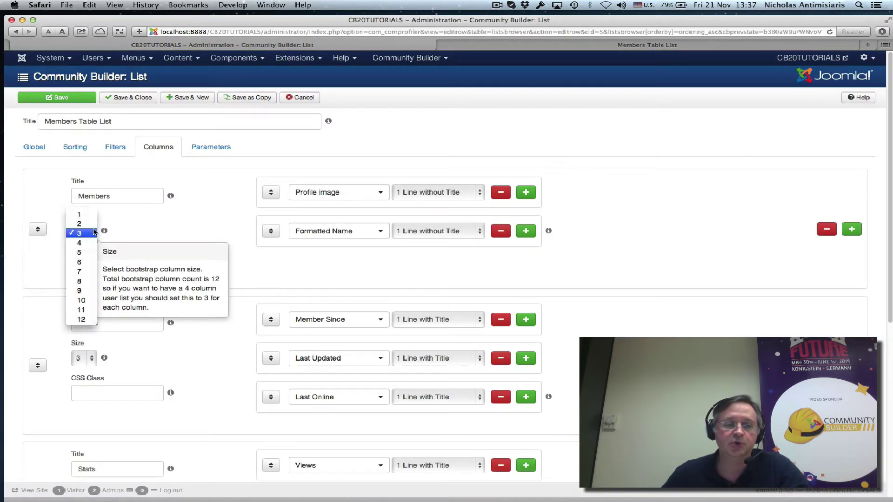
left_click(83, 224)
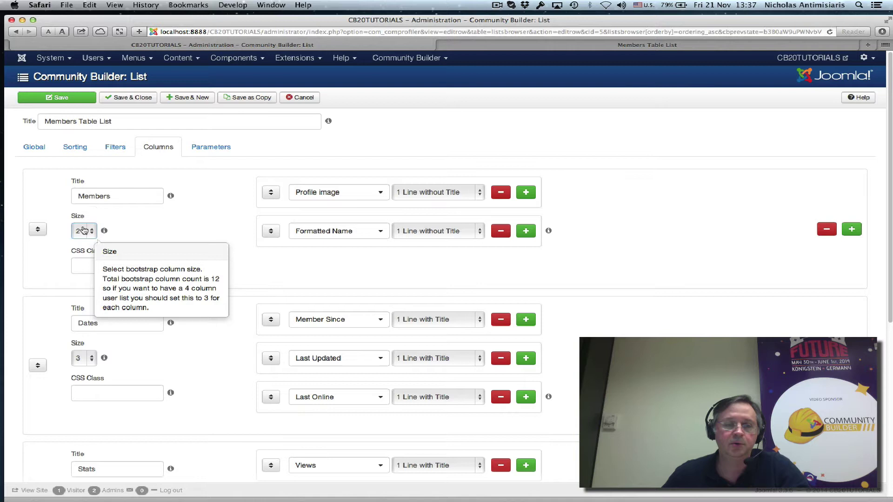
left_click(91, 360)
left_click(85, 370)
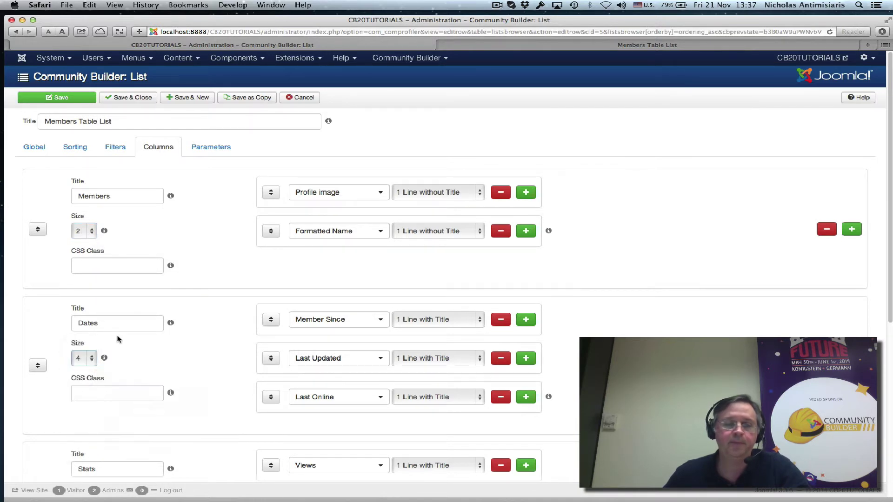
left_click(61, 100)
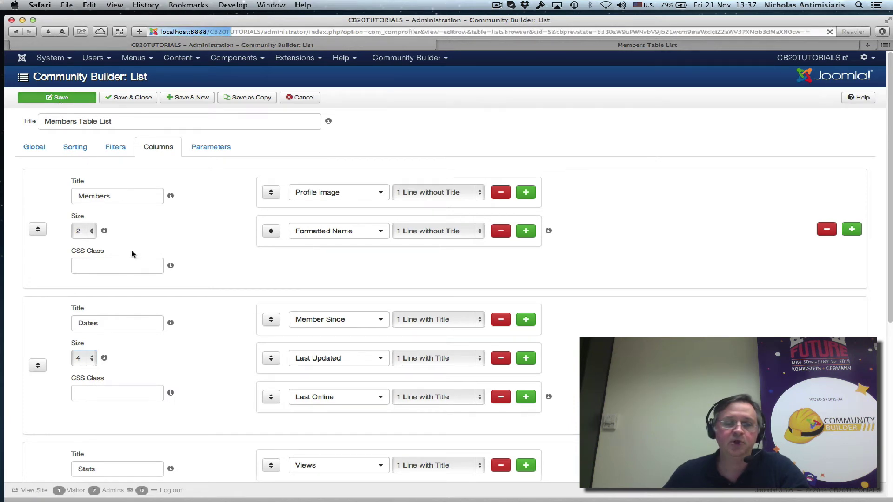
scroll(142, 239, "down", 3)
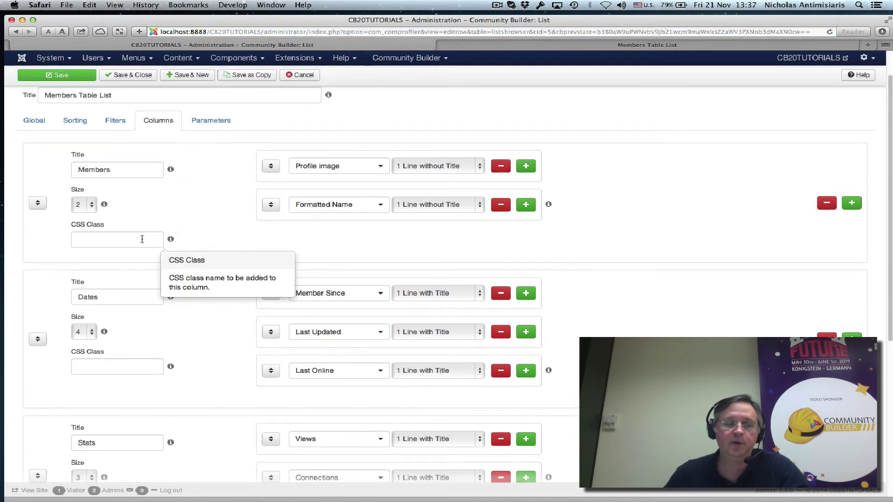
scroll(142, 239, "down", 2)
scroll(119, 337, "down", 5)
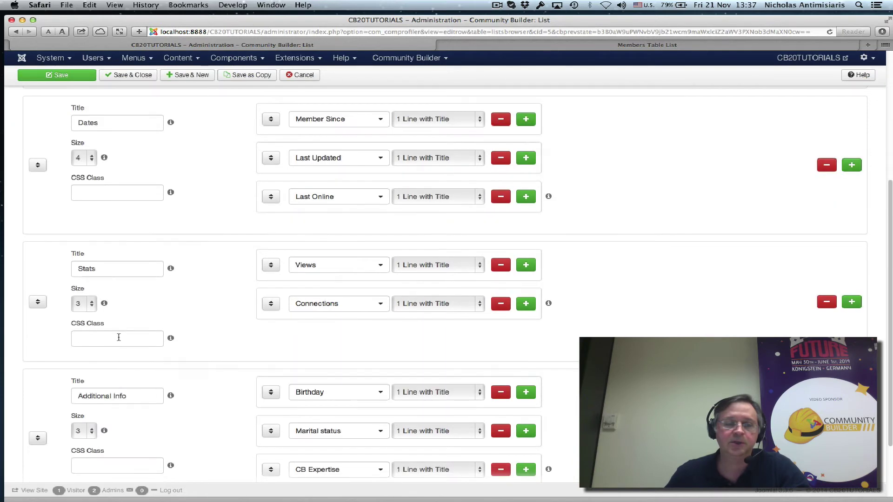
scroll(195, 291, "up", 10)
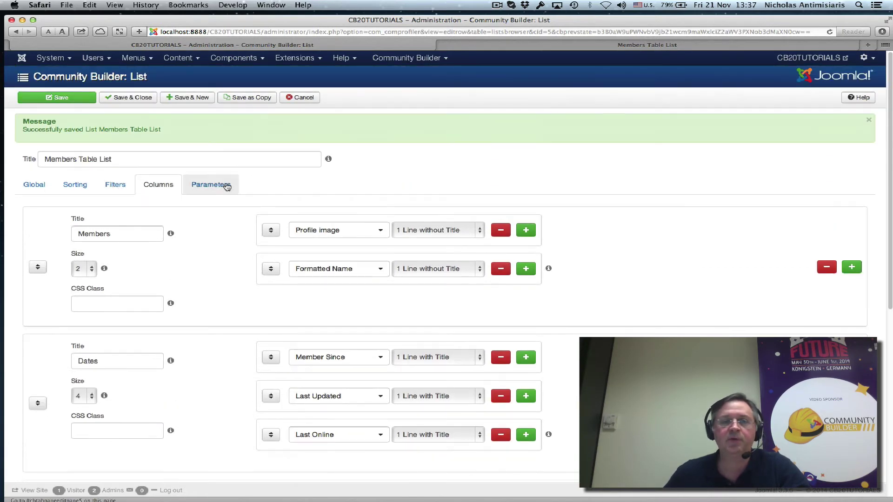
Reload the front-end Members Table List to see the narrower Members and wider Dates columns.
left_click(441, 44)
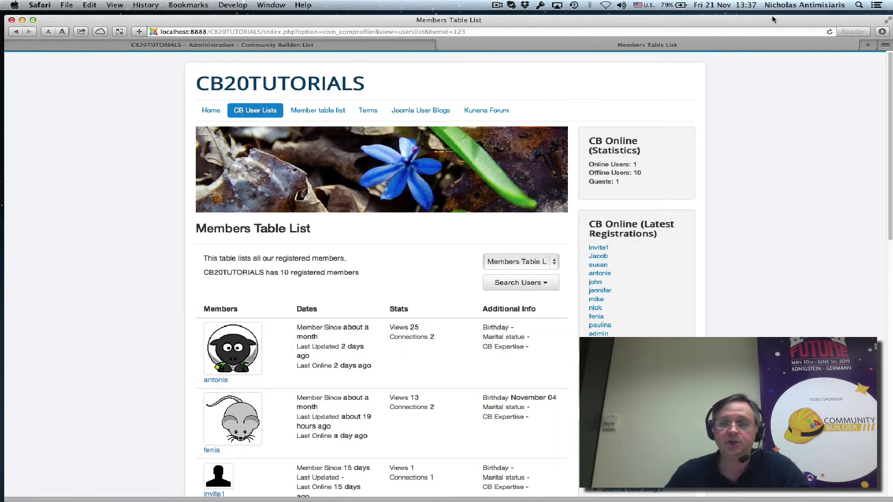
left_click(829, 32)
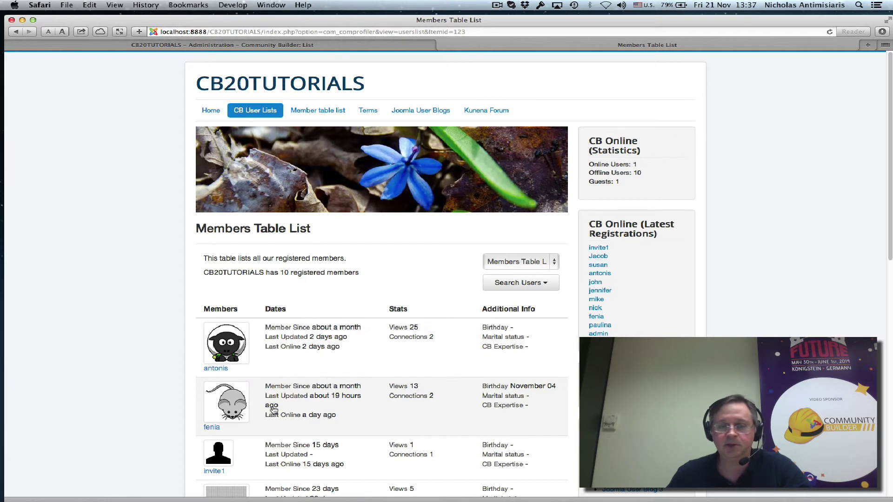
mouse_move(273, 409)
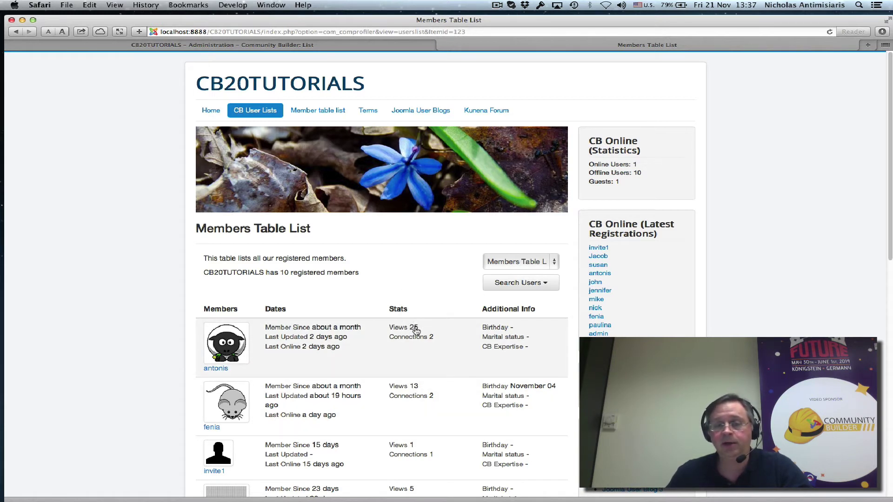
Set the Stats column to size 2 and Dates to size 5, then save the list.
left_click(212, 44)
scroll(195, 259, "down", 5)
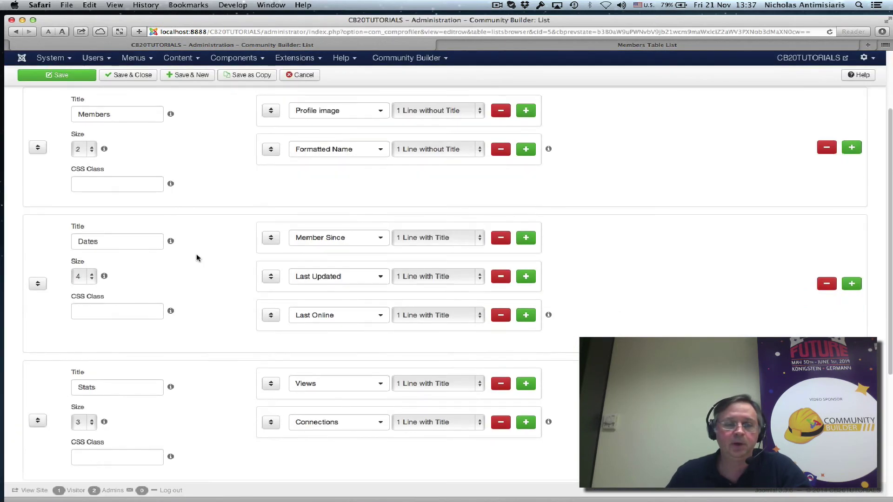
left_click(92, 368)
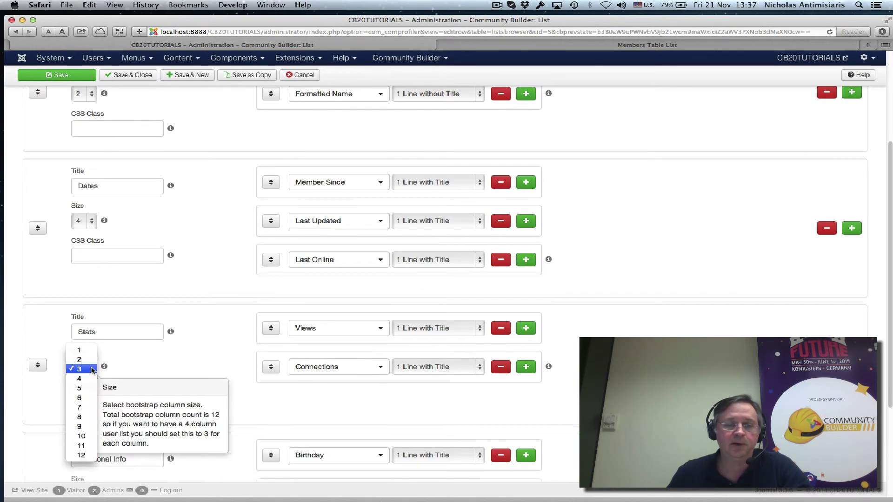
left_click(86, 360)
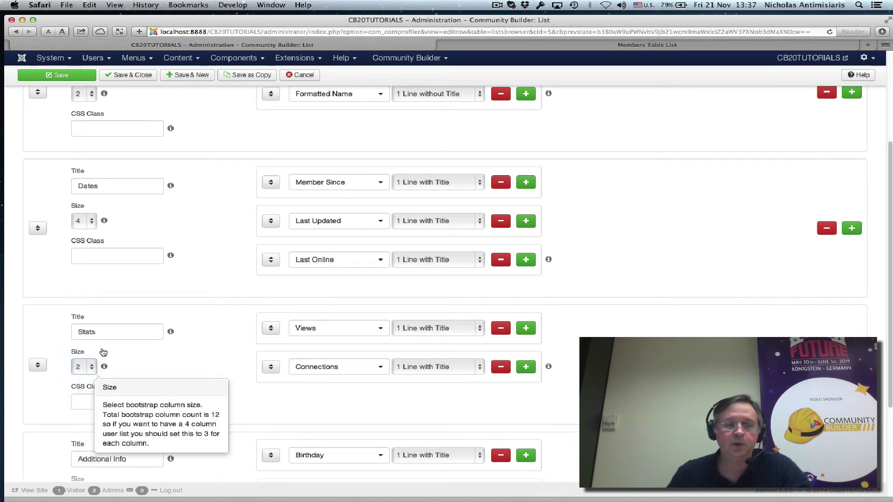
left_click(91, 223)
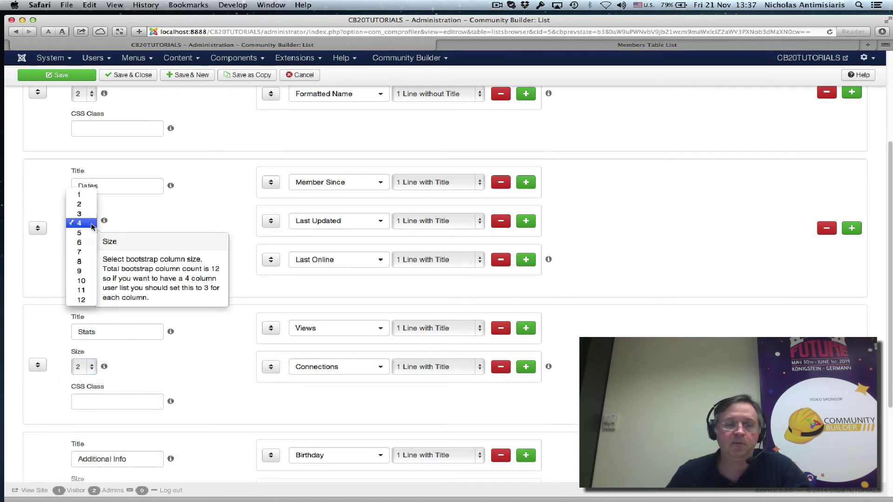
left_click(86, 238)
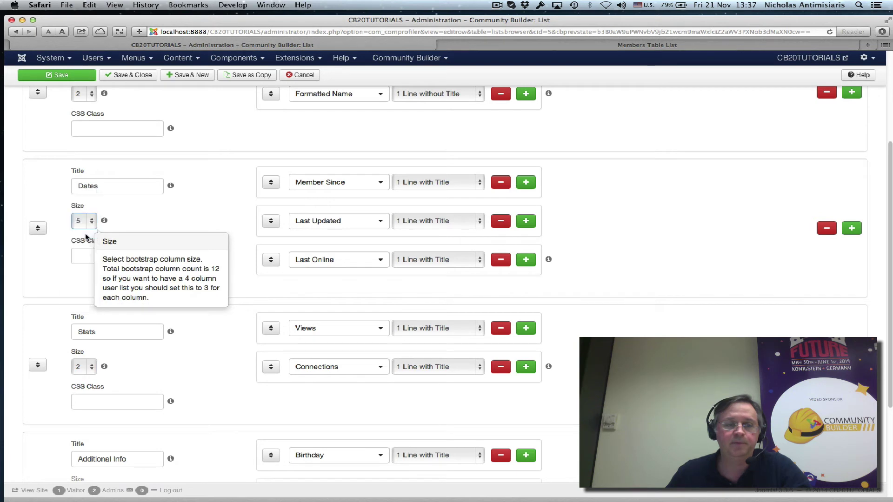
left_click(74, 75)
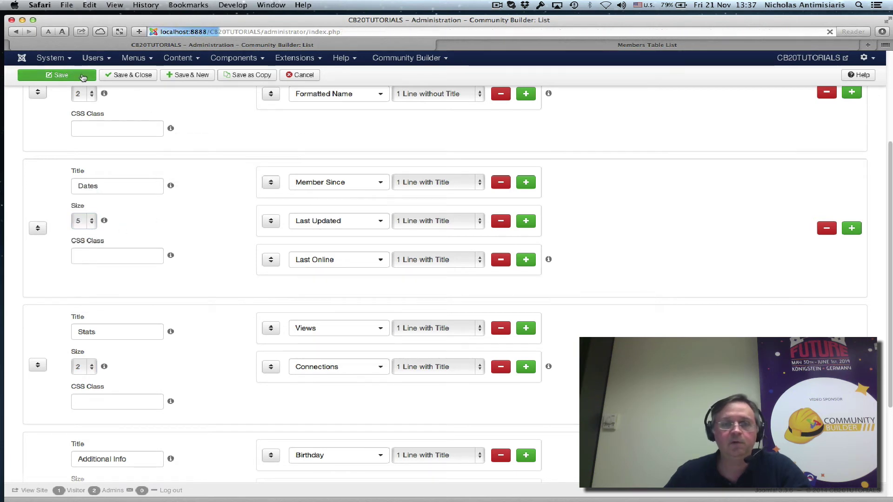
left_click(631, 46)
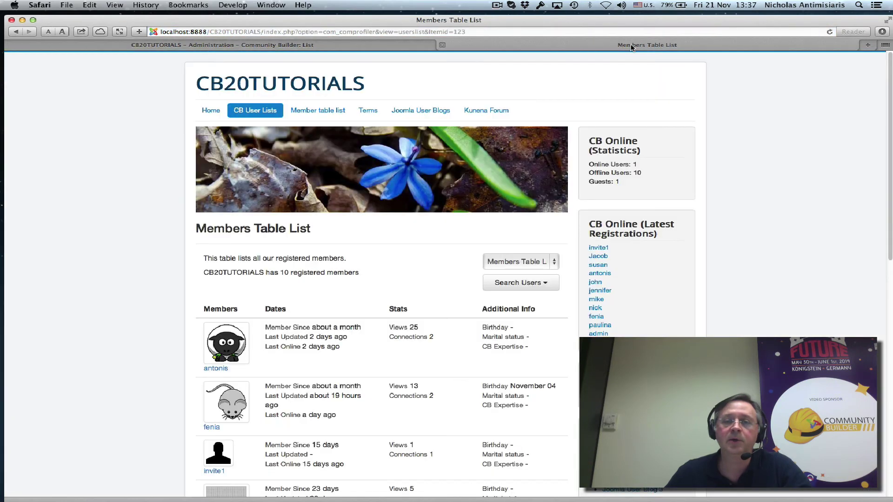
left_click(829, 31)
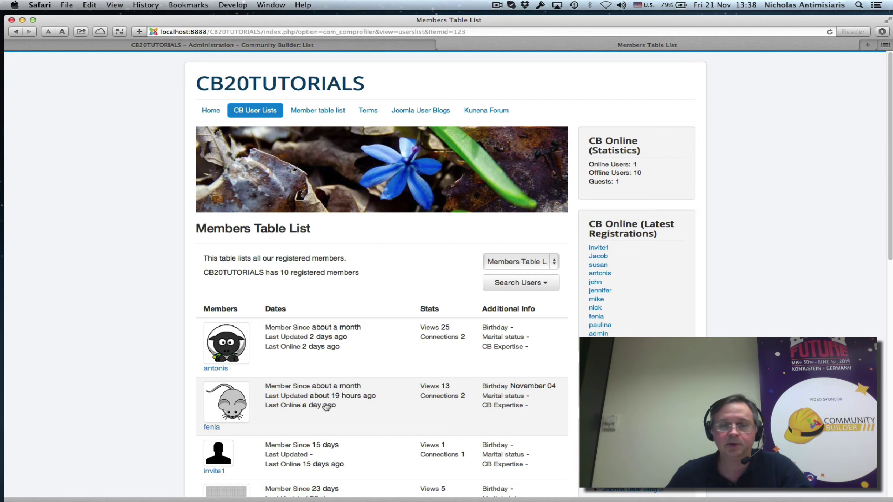
scroll(409, 363, "down", 5)
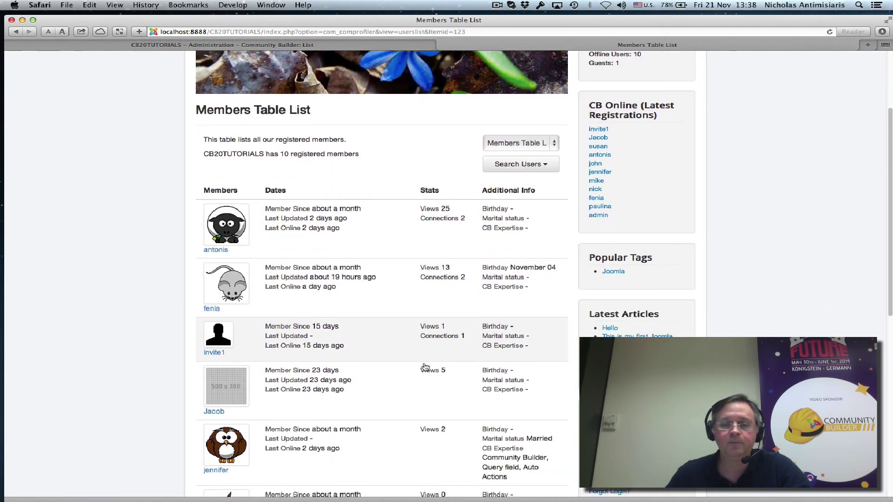
scroll(425, 368, "down", 4)
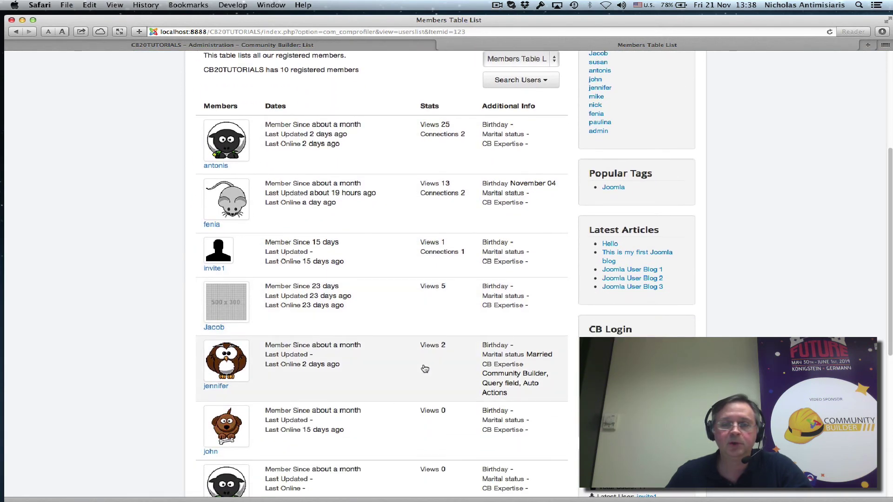
scroll(442, 246, "up", 5)
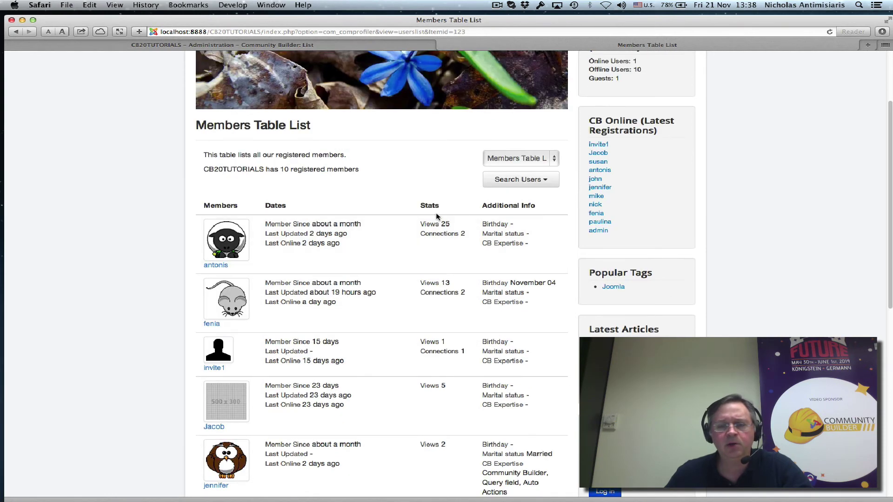
scroll(437, 216, "up", 2)
scroll(440, 255, "down", 4)
scroll(424, 225, "up", 4)
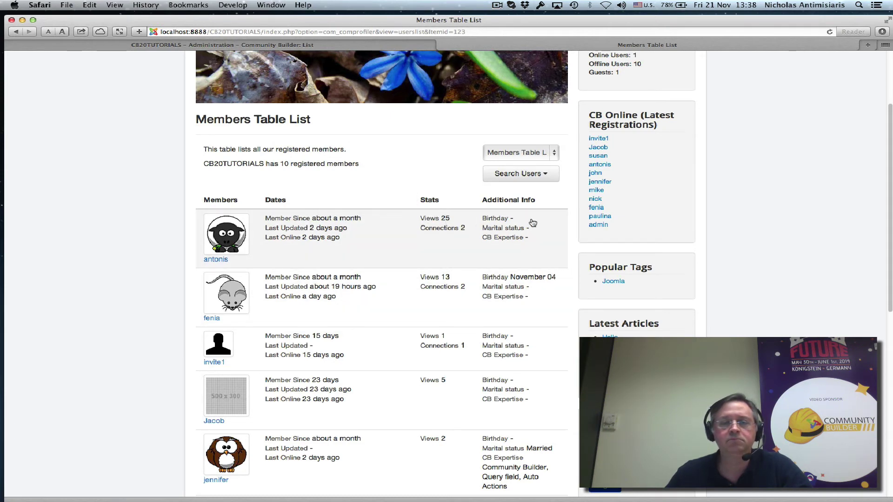
Set Members to size 1 and Additional Info to size 4, save, and return to the front-end list.
left_click(156, 45)
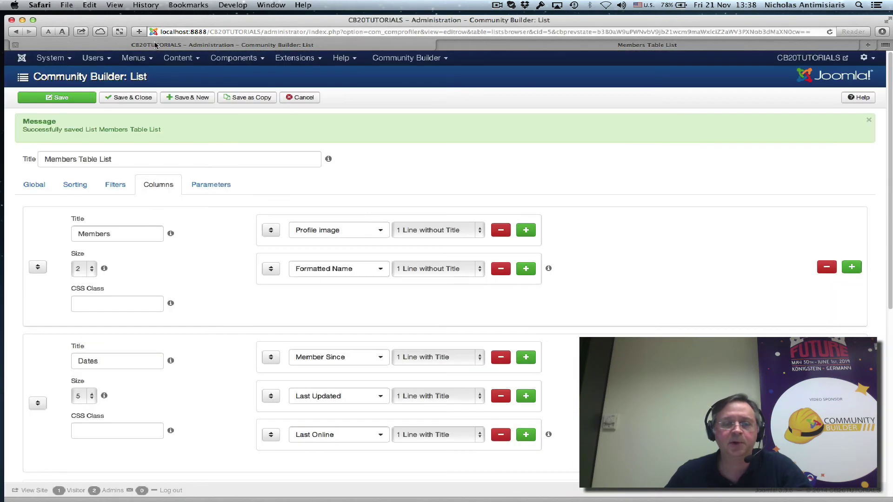
scroll(259, 232, "down", 8)
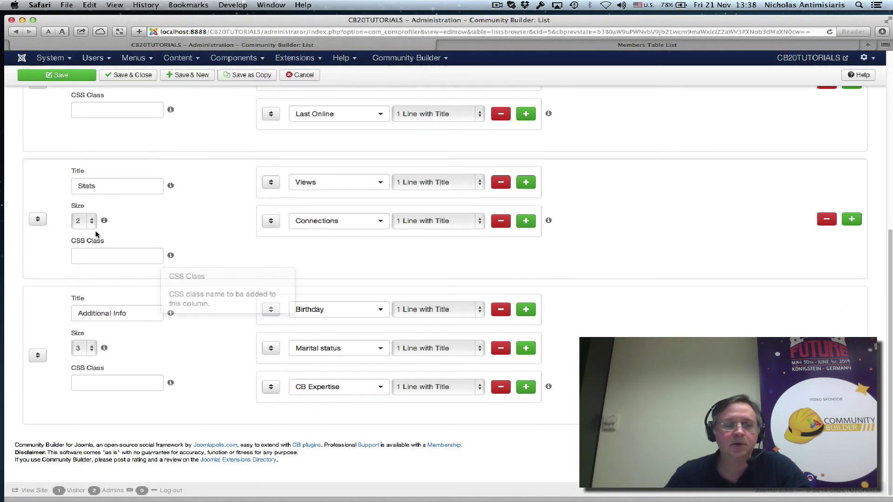
left_click(90, 222)
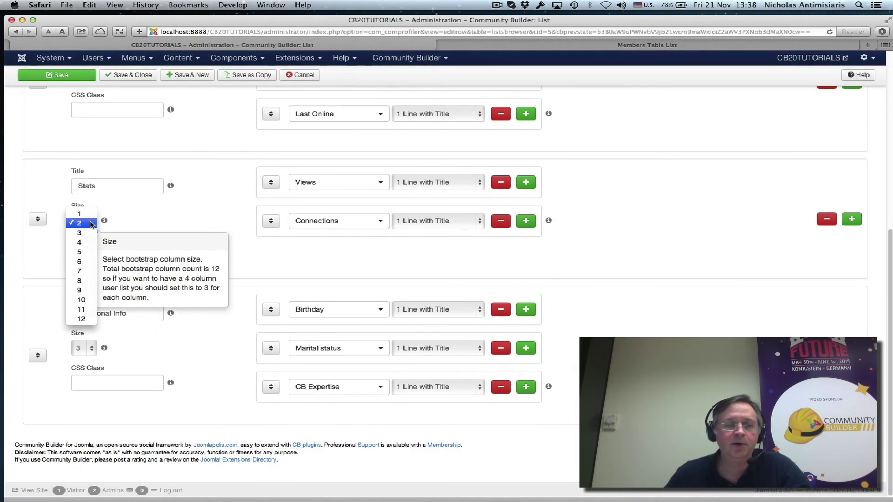
left_click(168, 210)
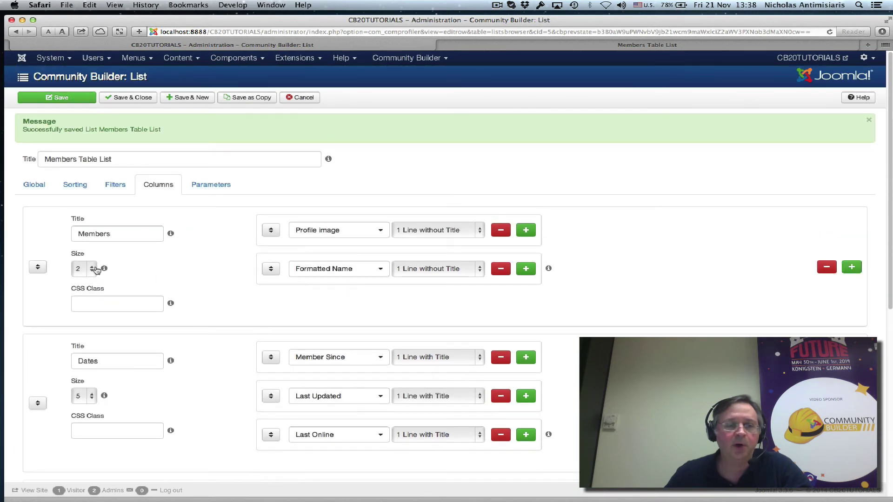
left_click(92, 268)
left_click(85, 262)
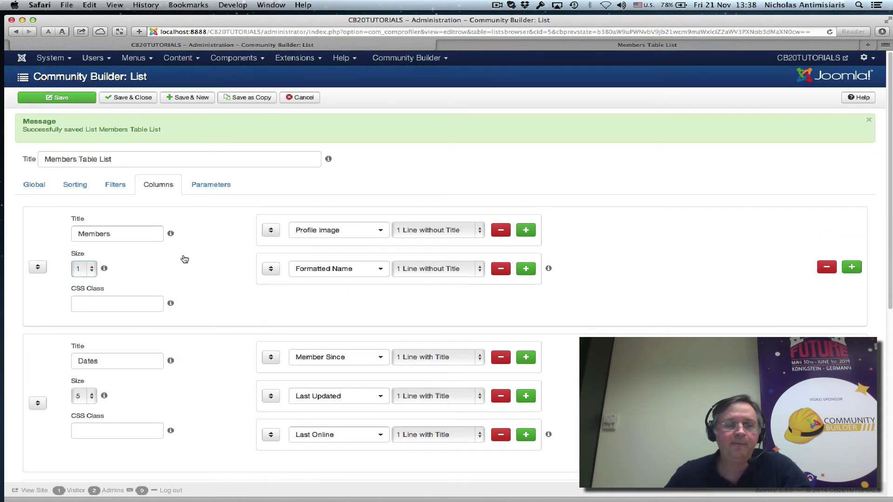
scroll(186, 258, "down", 7)
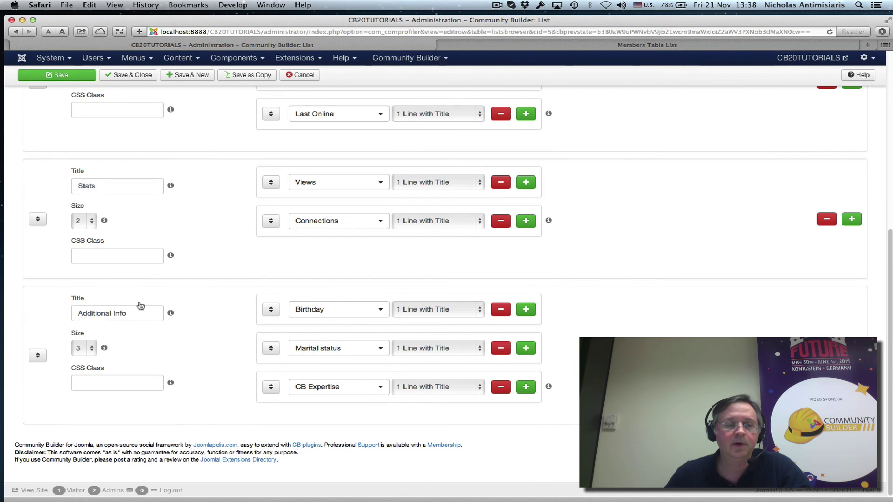
left_click(91, 349)
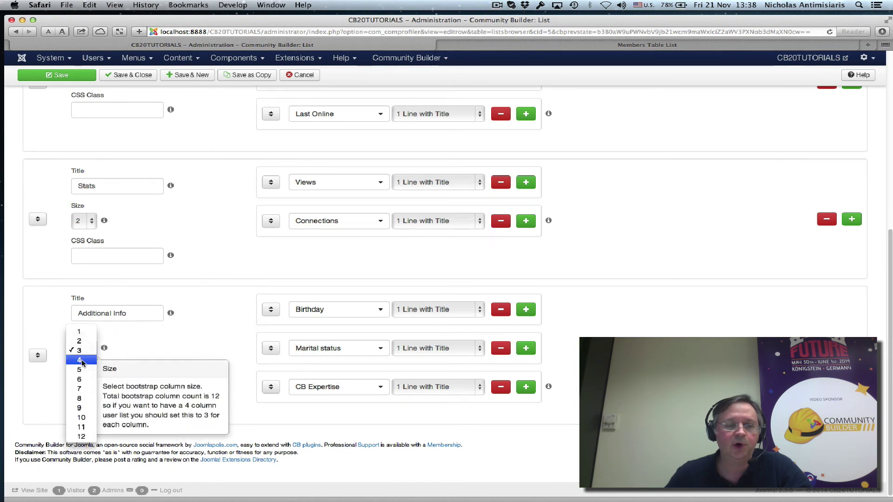
left_click(80, 360)
left_click(61, 74)
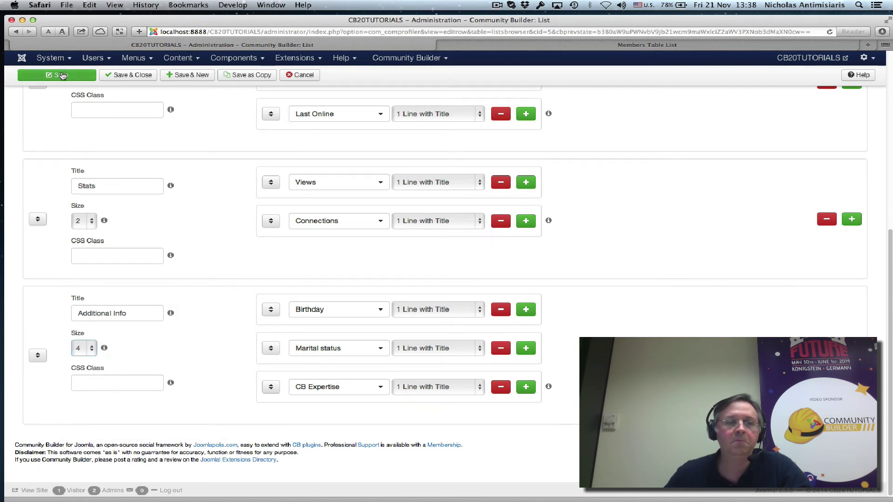
left_click(521, 45)
Reload the front-end list and scroll through members shown with tiny avatars.
left_click(828, 32)
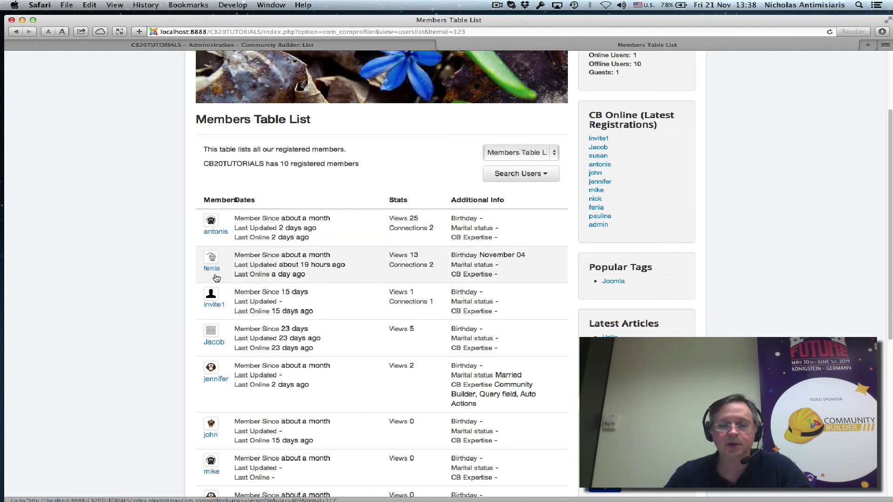
scroll(211, 279, "down", 2)
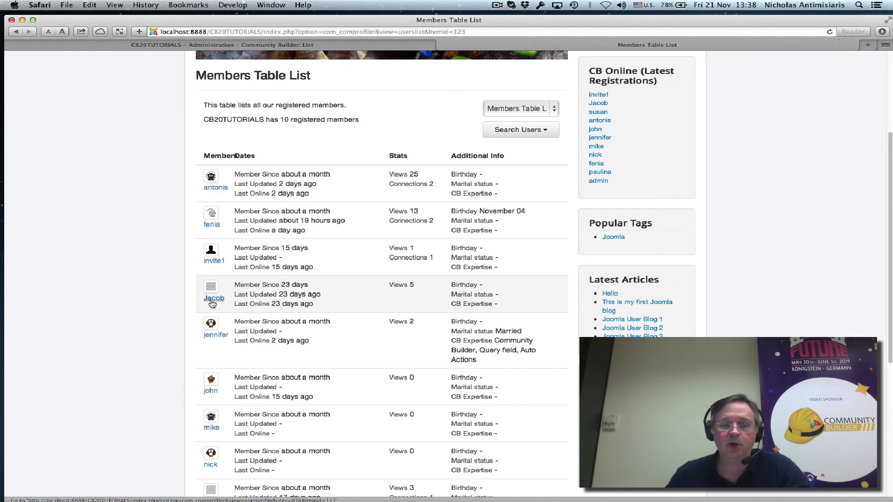
scroll(210, 334, "down", 3)
scroll(209, 353, "up", 7)
scroll(208, 354, "up", 3)
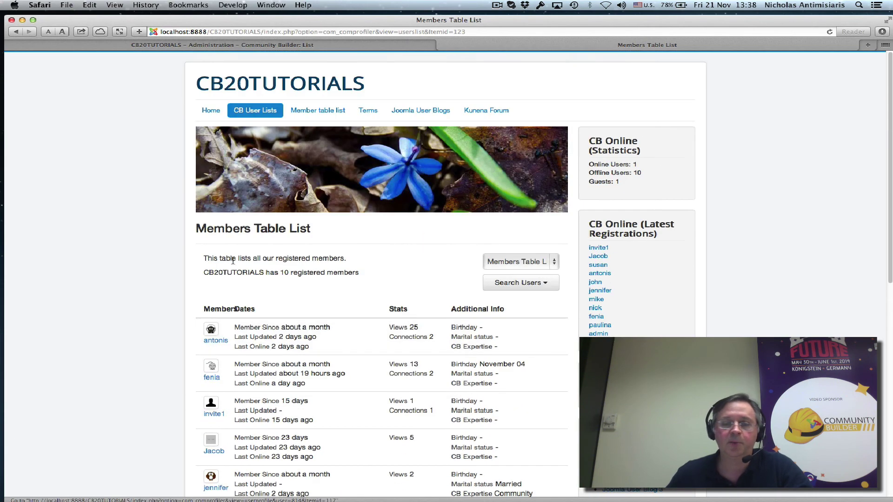
Restore the Members column to size 2 and Additional Info to size 3, and save.
left_click(150, 45)
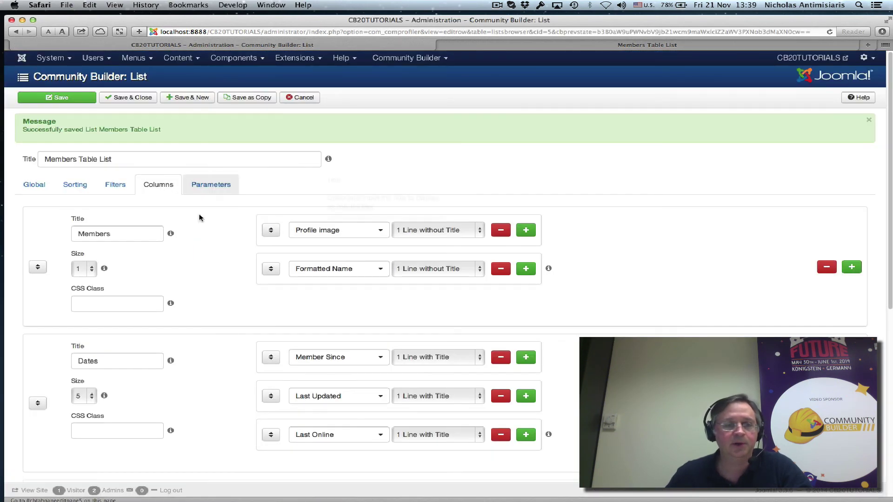
left_click(82, 268)
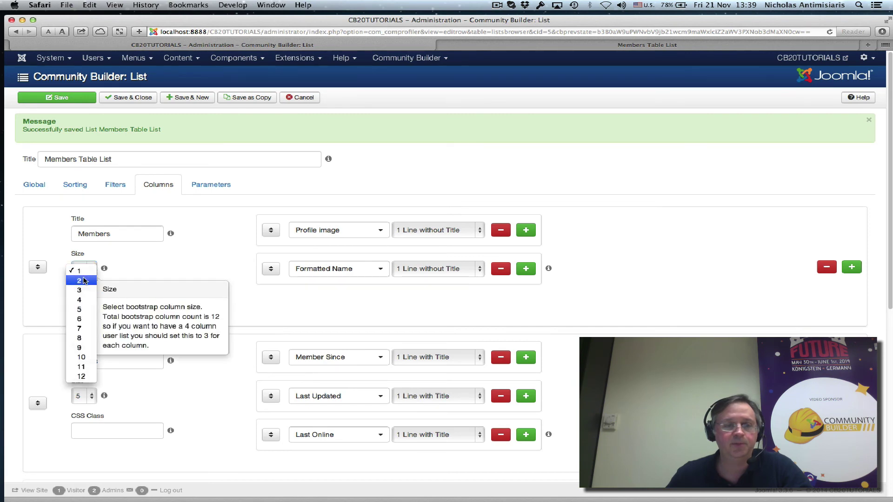
left_click(84, 280)
scroll(164, 264, "down", 10)
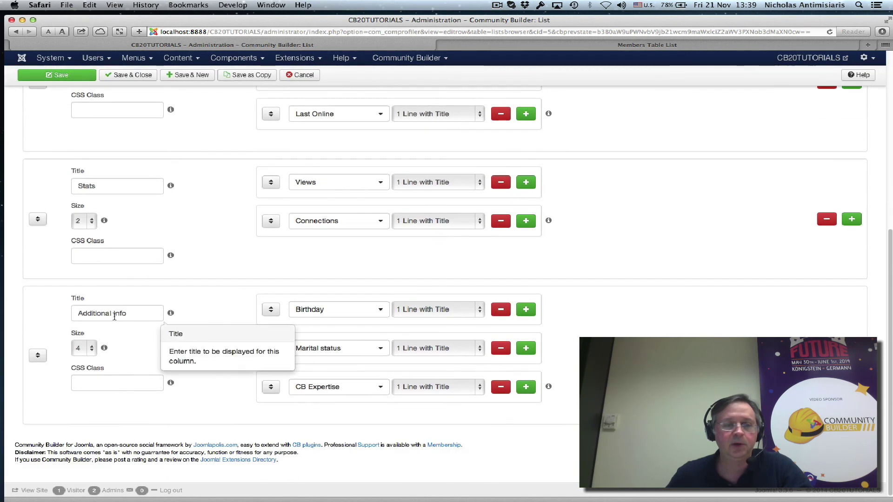
left_click(91, 351)
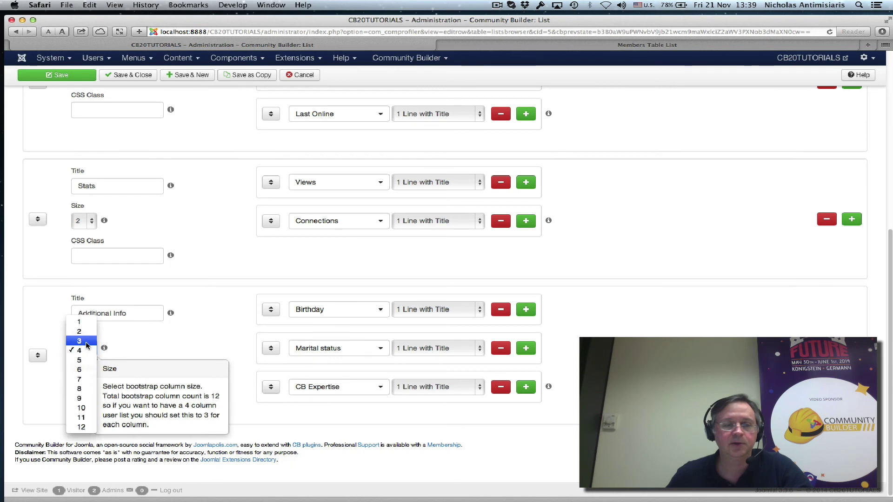
left_click(80, 341)
scroll(199, 289, "up", 5)
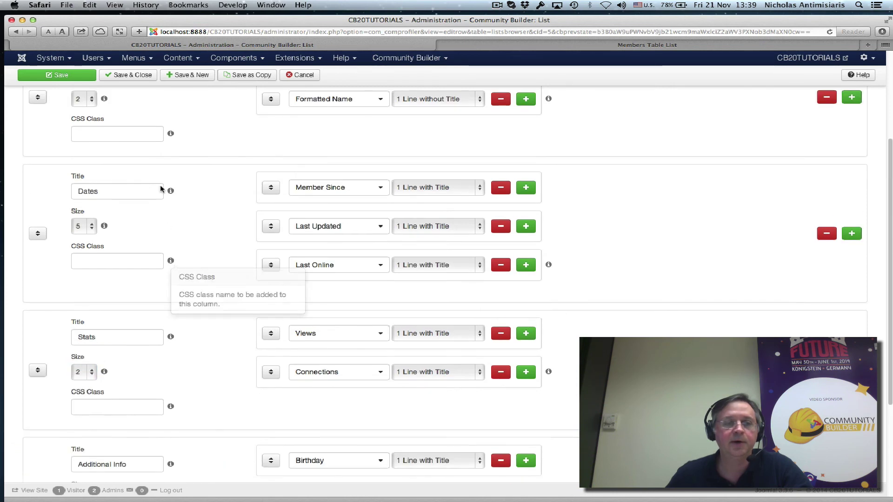
left_click(74, 75)
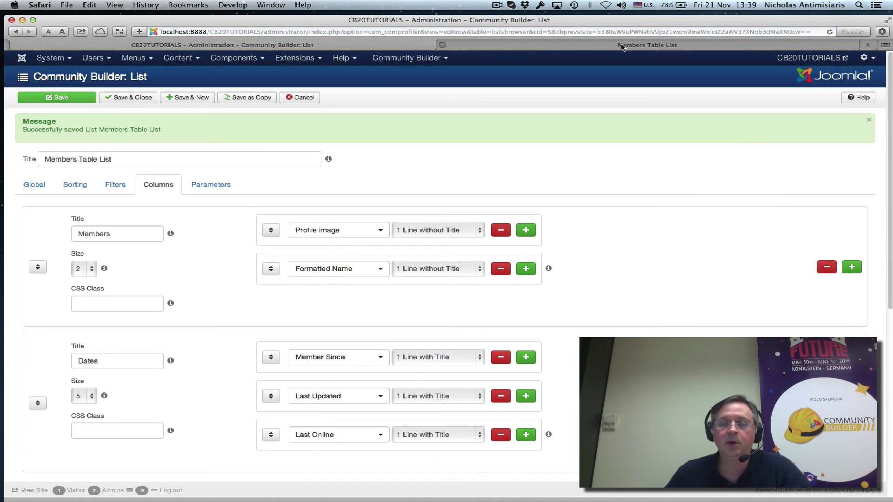
Reload the front-end members list and scroll through the restored full-size avatars.
left_click(621, 47)
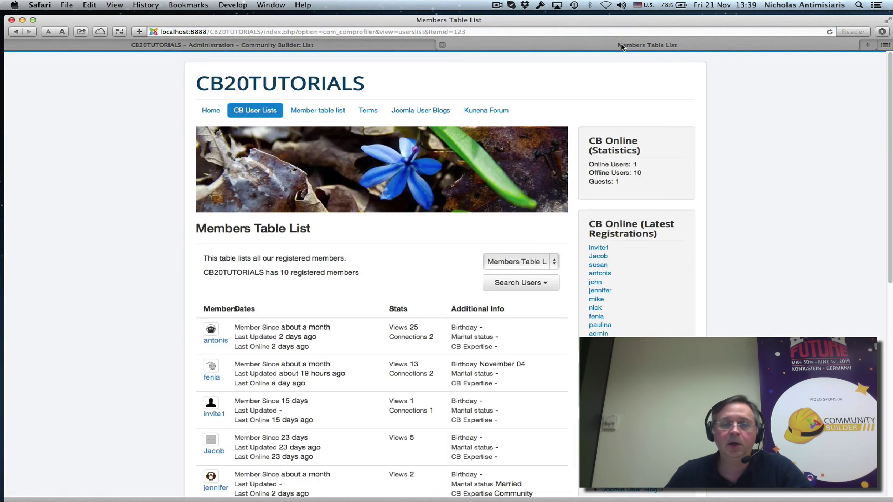
left_click(830, 32)
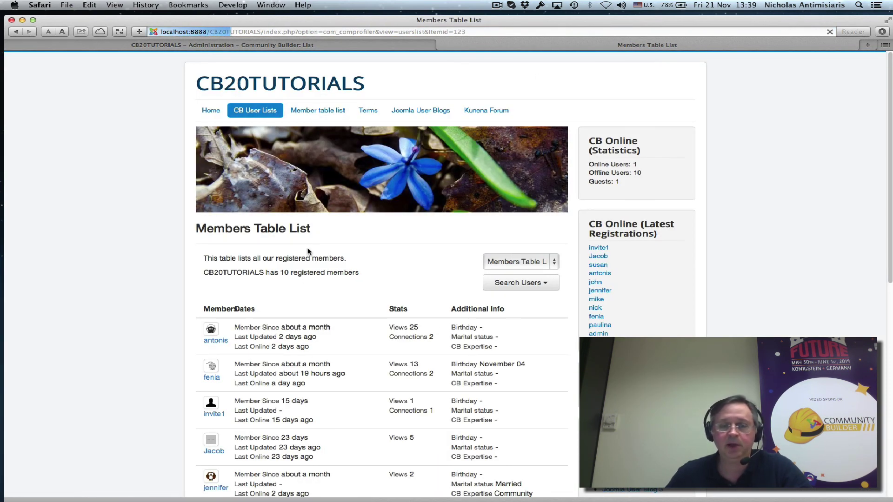
scroll(277, 394, "down", 2)
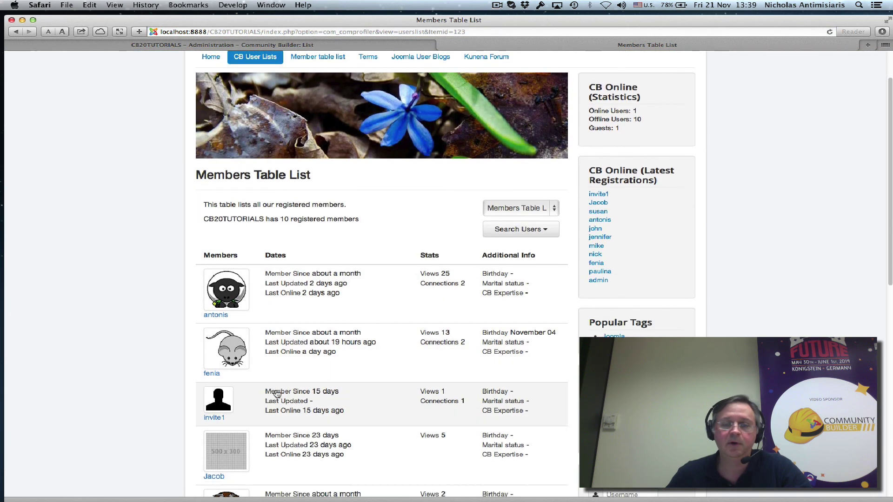
scroll(277, 393, "down", 3)
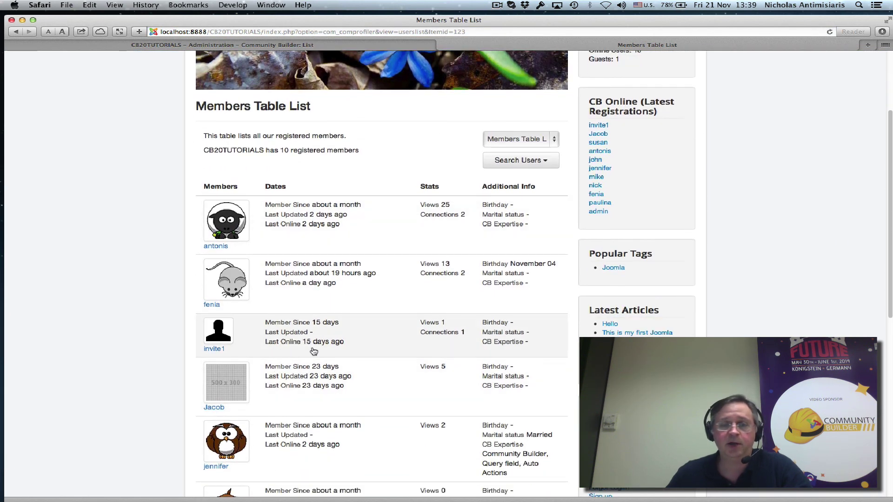
scroll(312, 356, "down", 1)
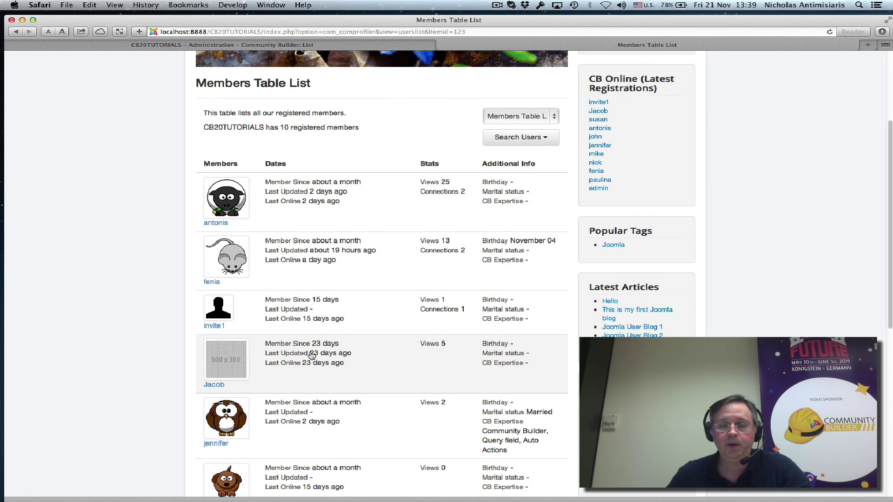
scroll(311, 356, "down", 2)
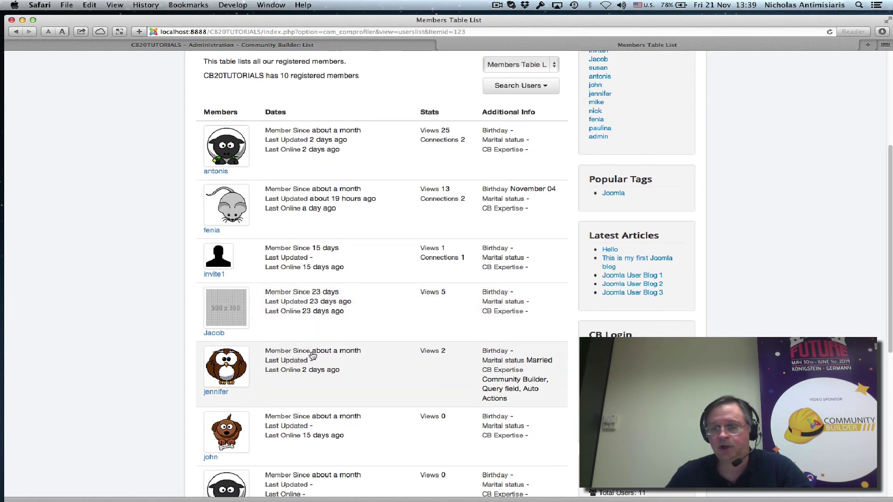